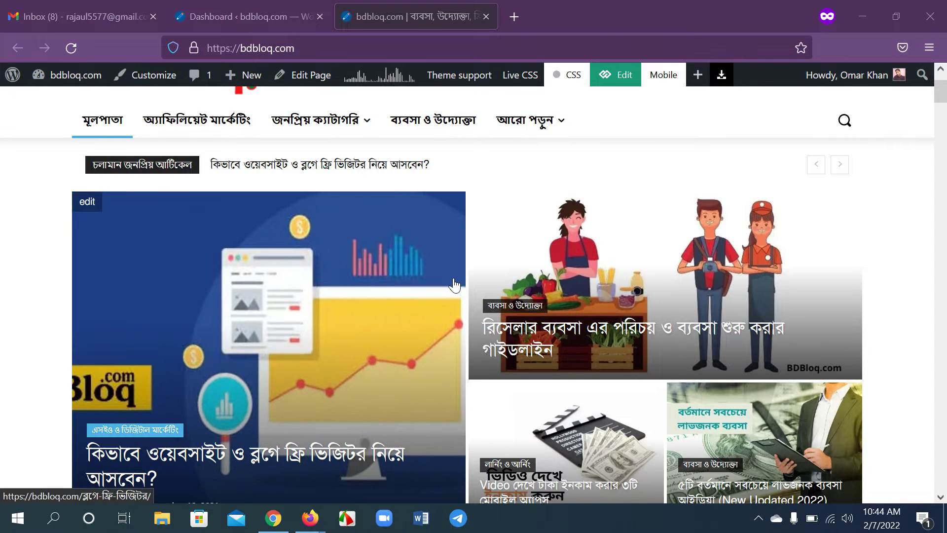
scroll(454, 285, down, 12)
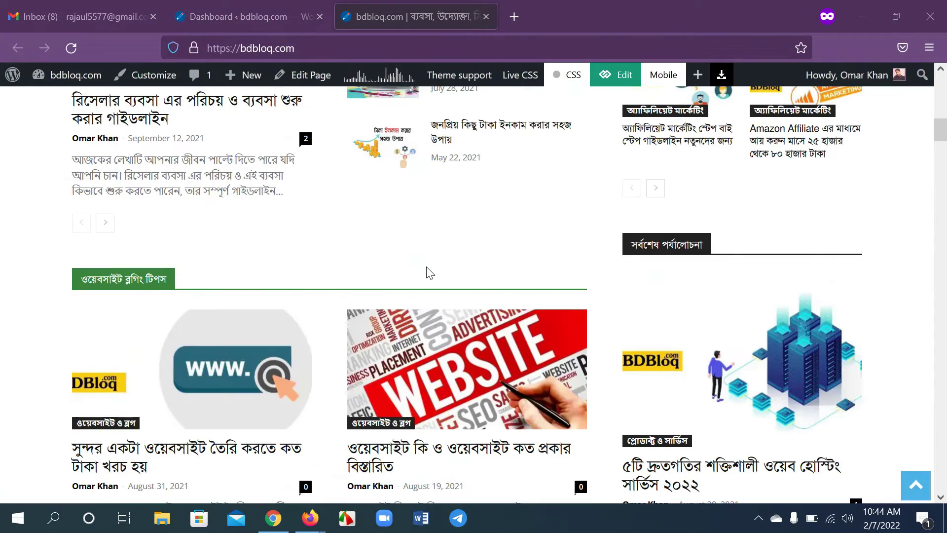
scroll(430, 273, up, 12)
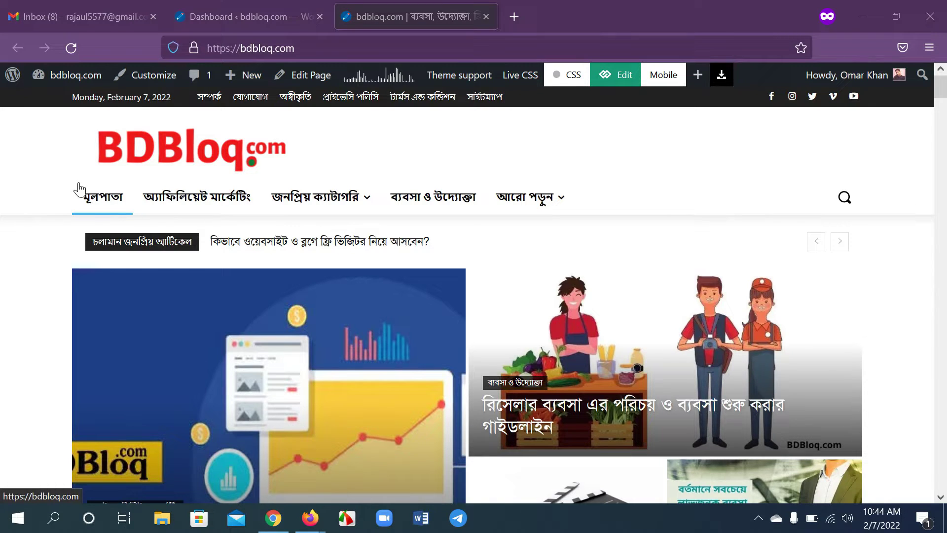
- From the WordPress dashboard, open the page for adding new plugins and search the plugin directory for "updraft"
click(223, 14)
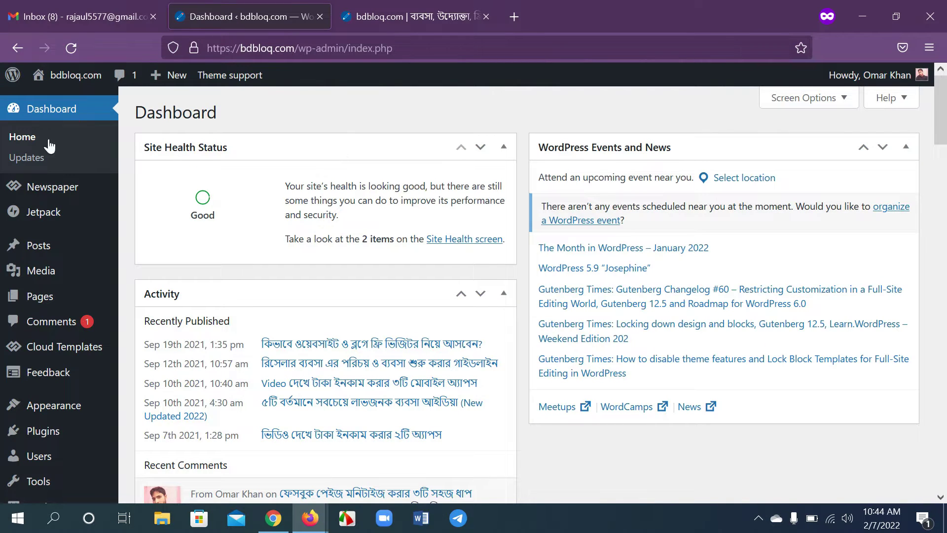
mouse_move(29, 436)
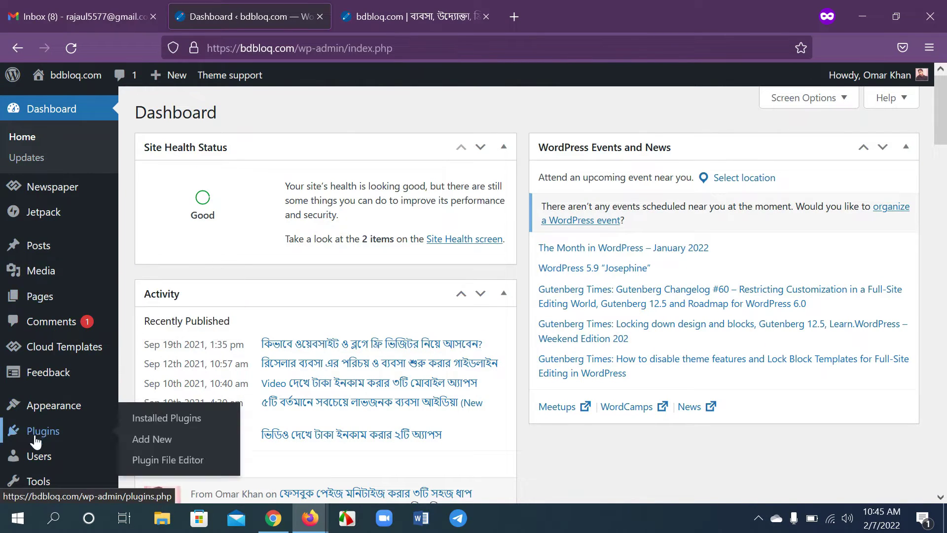
click(147, 443)
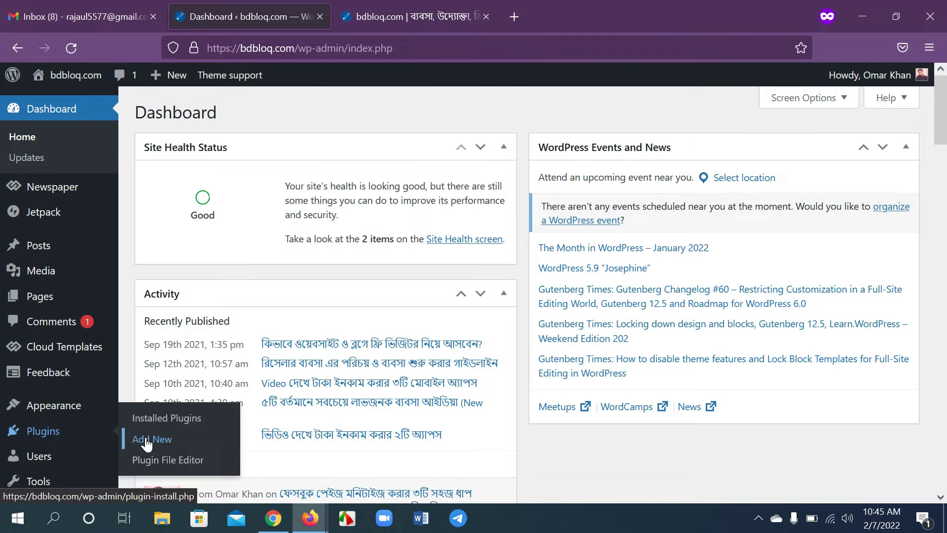
click(751, 226)
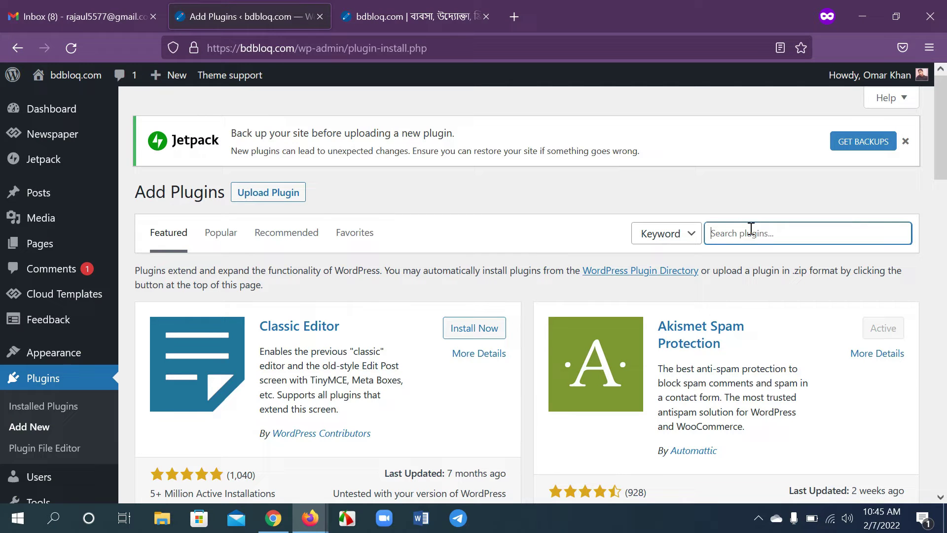
text(updraft)
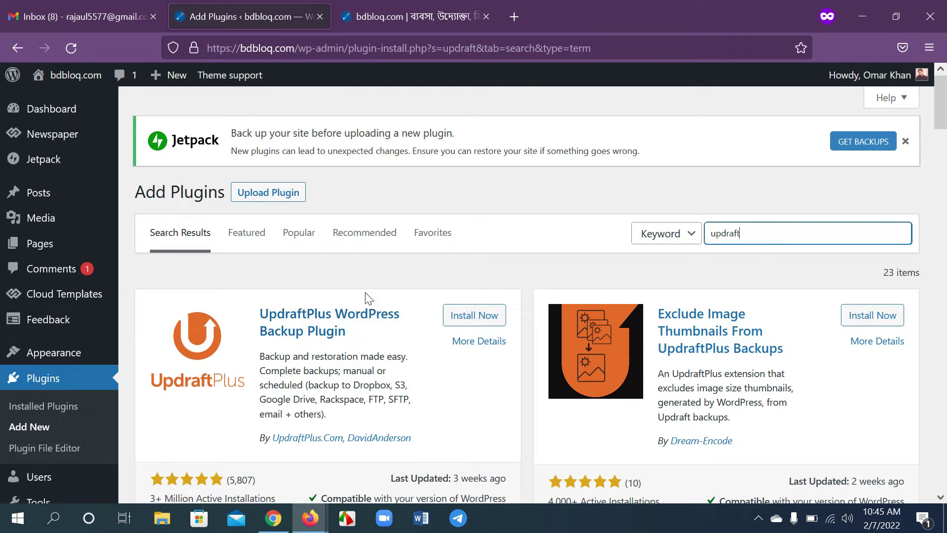
- Install and activate the UpdraftPlus WordPress Backup Plugin
click(473, 326)
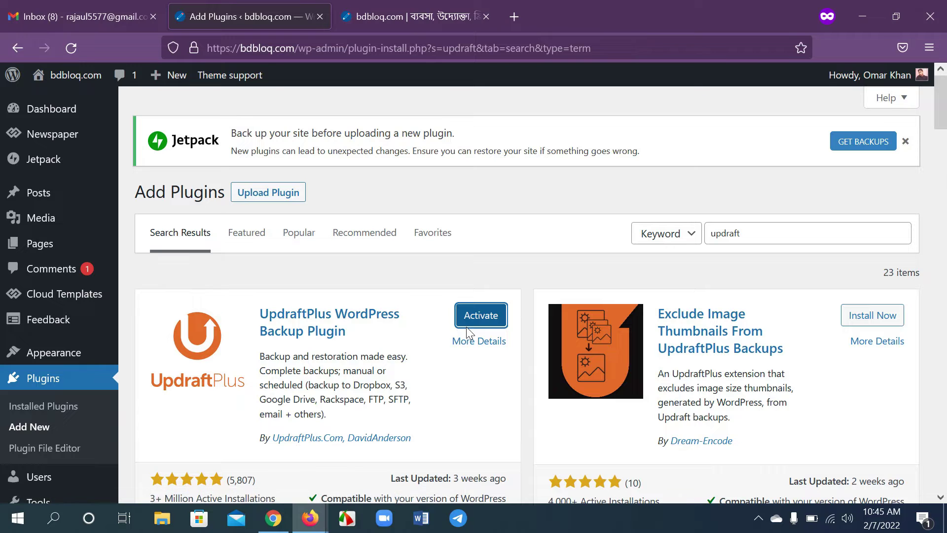
click(475, 327)
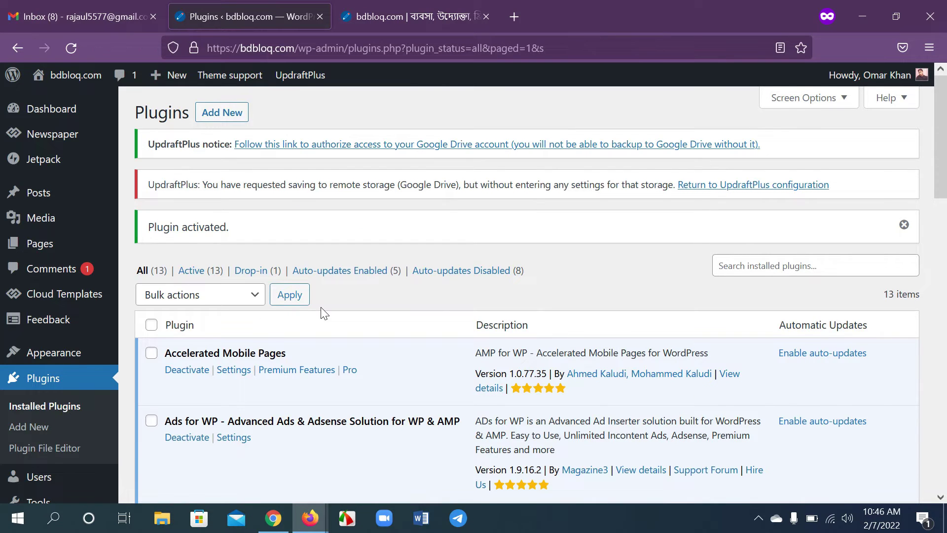
- Locate UpdraftPlus - Backup/Restore among the installed plugins and open the UpdraftPlus Backups page
scroll(324, 314, down, 15)
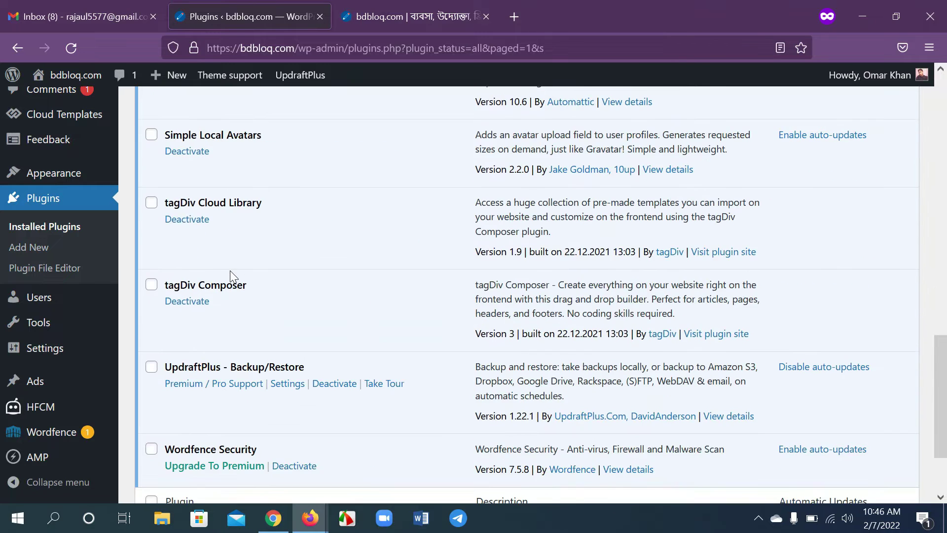
scroll(231, 276, down, 3)
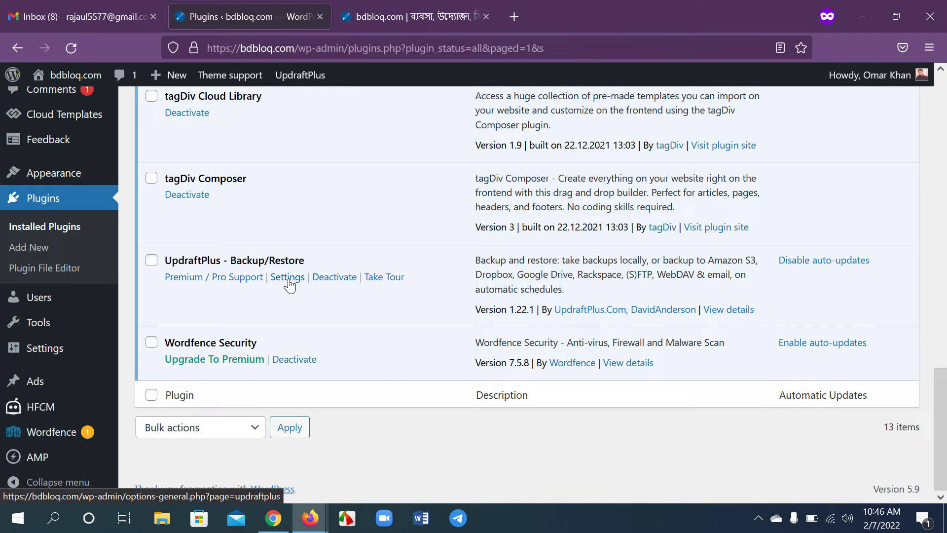
mouse_move(47, 350)
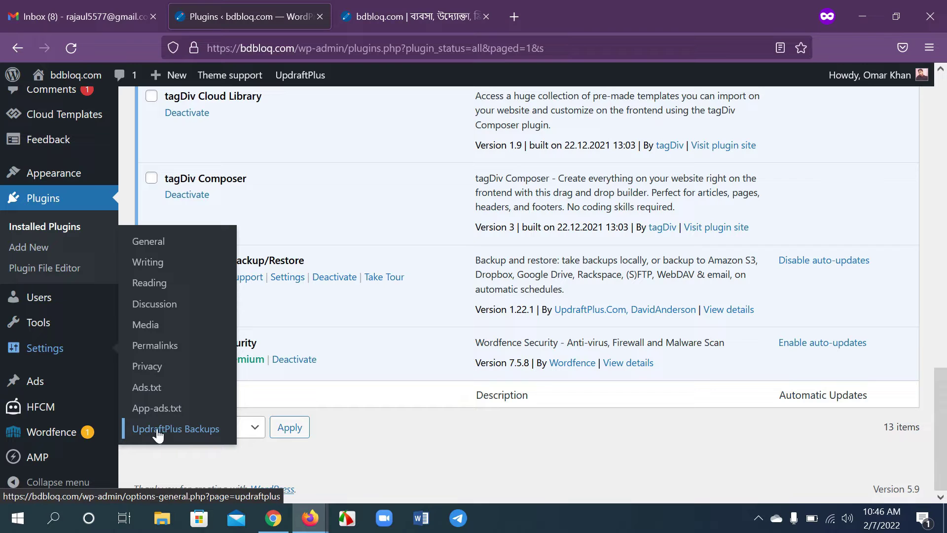
click(191, 436)
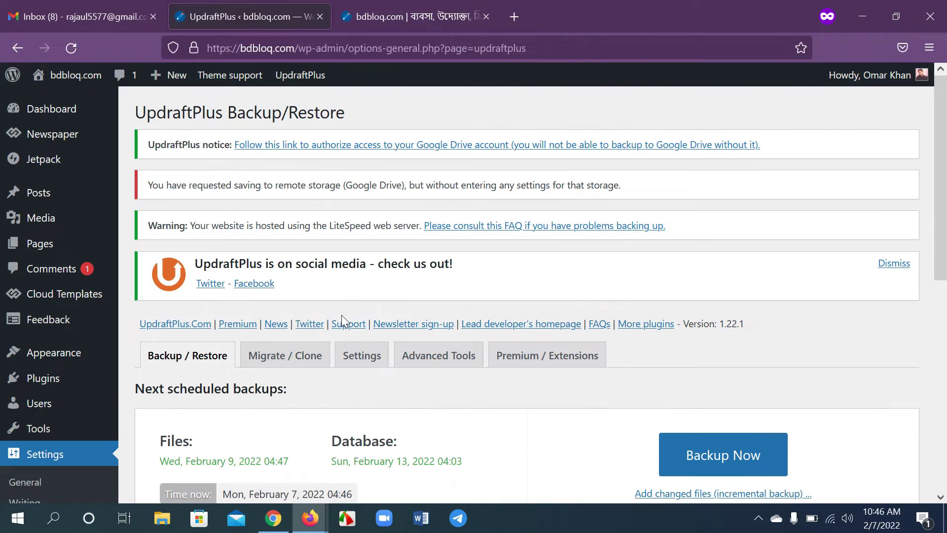
- Look over the Backup / Restore overview and open the UpdraftPlus settings for schedules and remote storage
scroll(341, 314, down, 4)
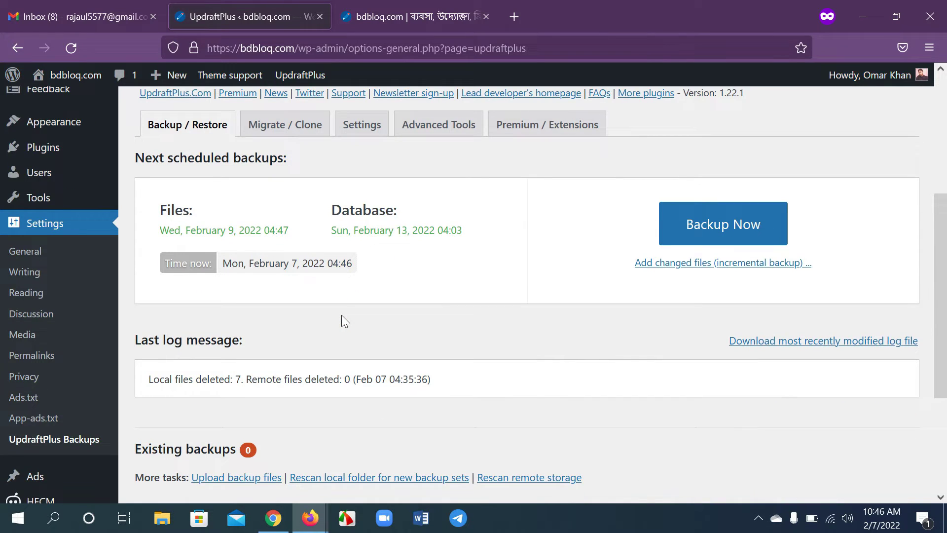
scroll(341, 316, down, 4)
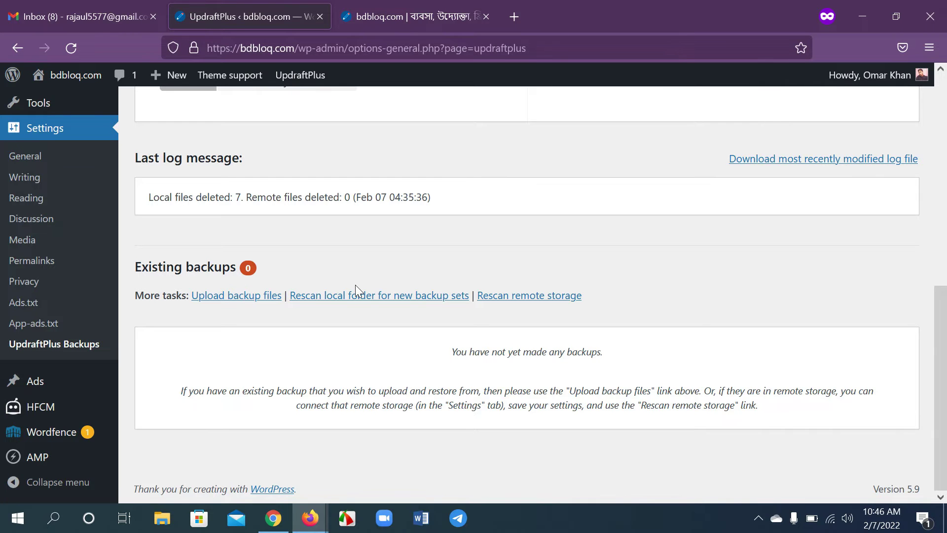
scroll(356, 289, up, 10)
scroll(379, 387, down, 2)
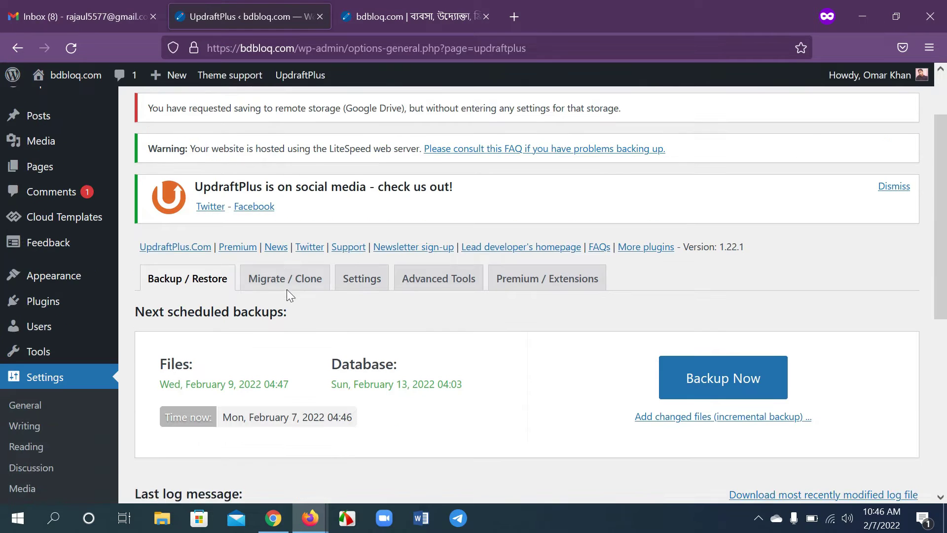
click(359, 292)
scroll(403, 262, down, 2)
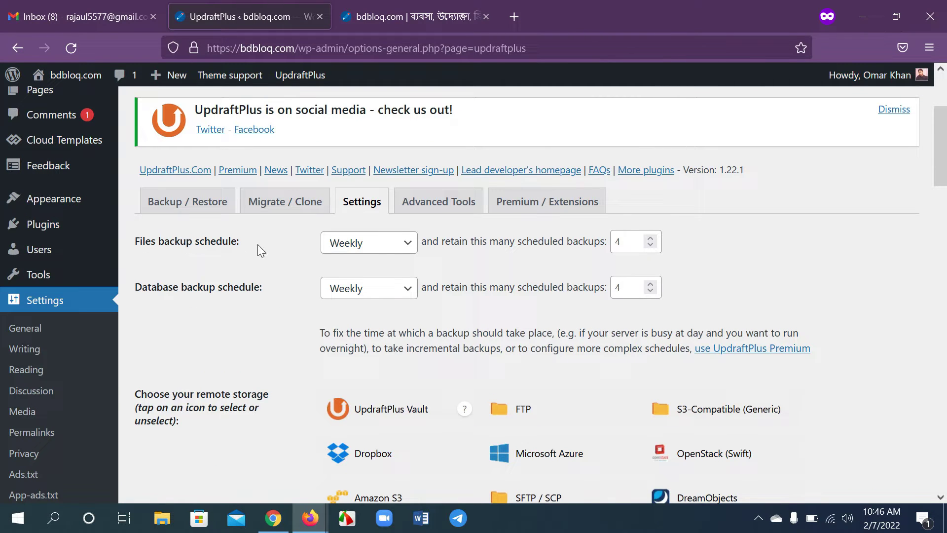
- Examine the files backup frequency options and the number of retained backups for files and database
click(400, 247)
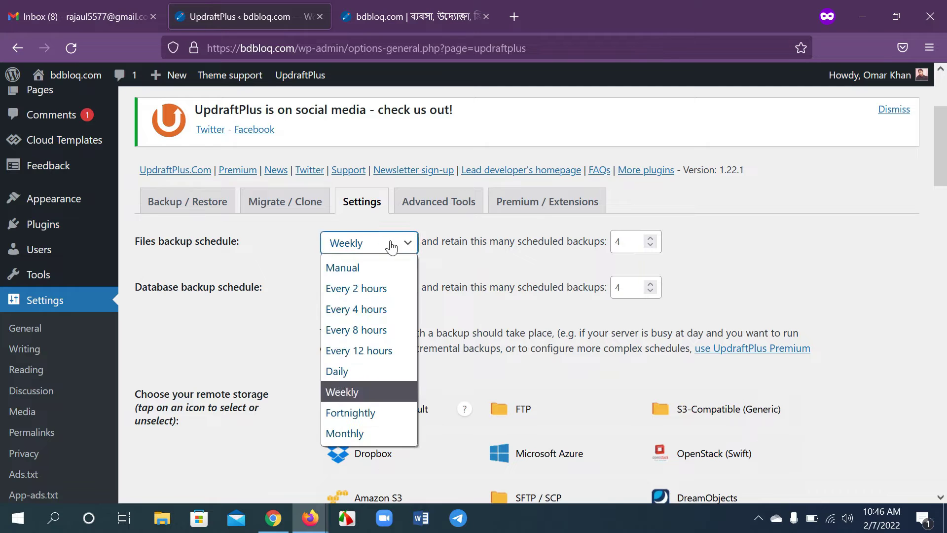
click(305, 247)
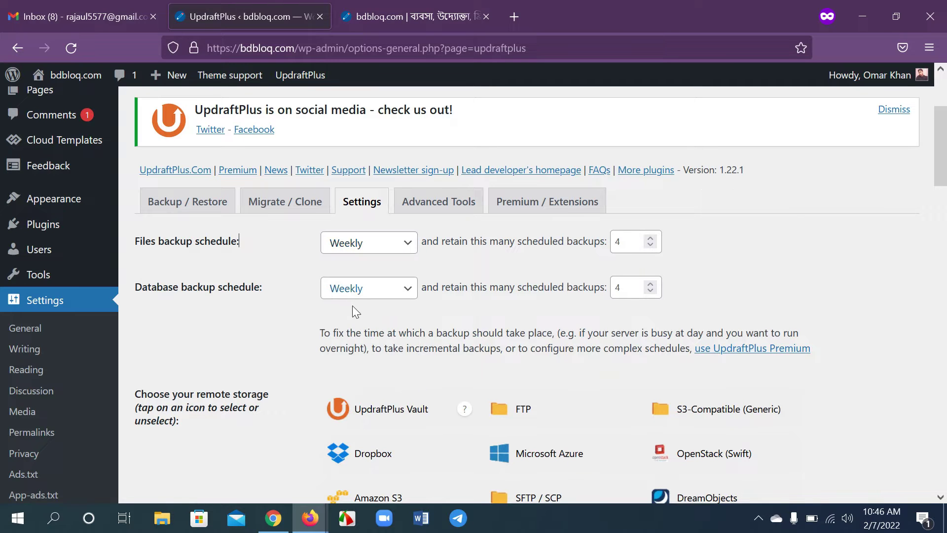
click(625, 242)
click(625, 287)
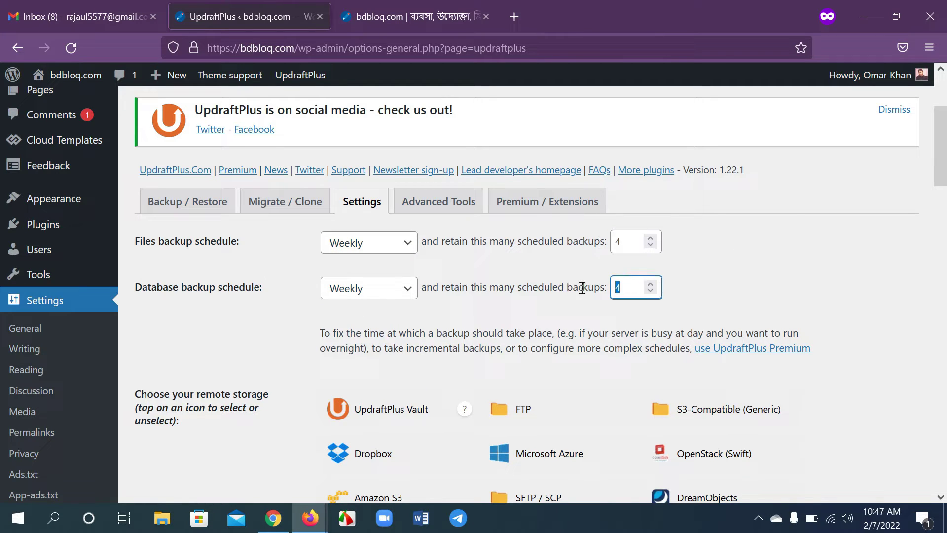
click(510, 284)
- Deselect Google Drive as the remote storage for backups and select it again
scroll(321, 306, down, 3)
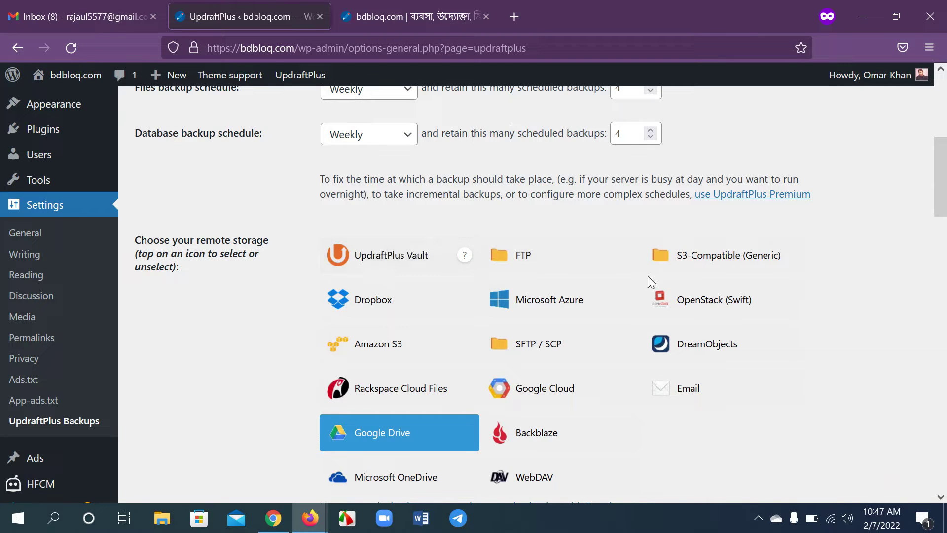
scroll(496, 471, down, 3)
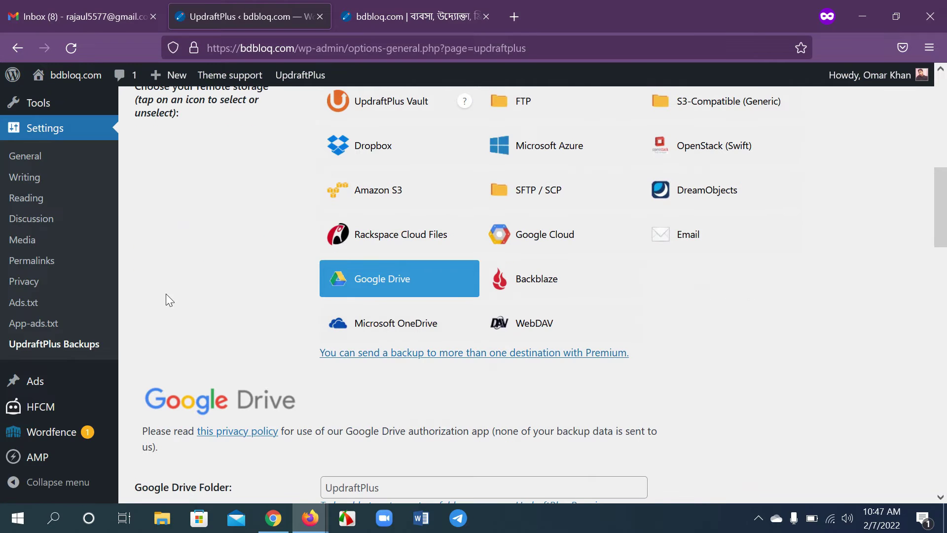
click(394, 288)
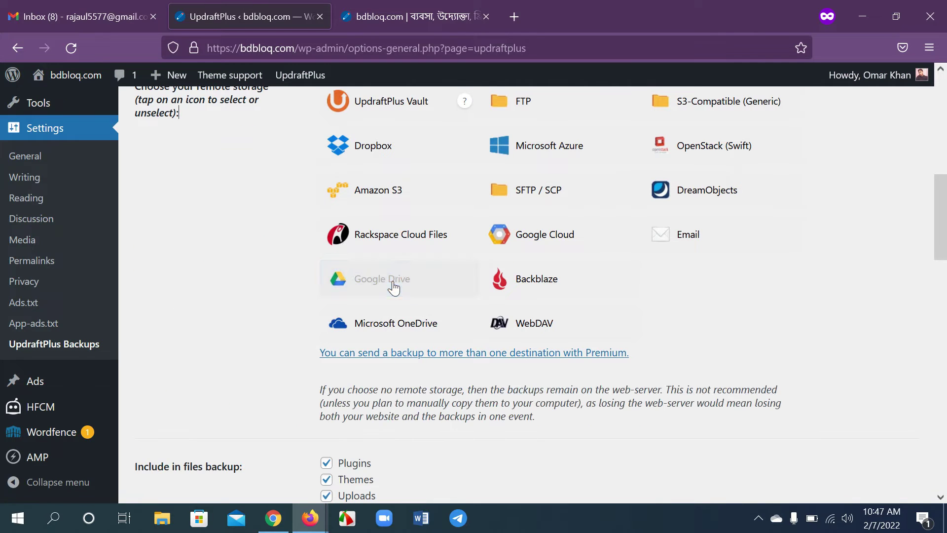
click(412, 292)
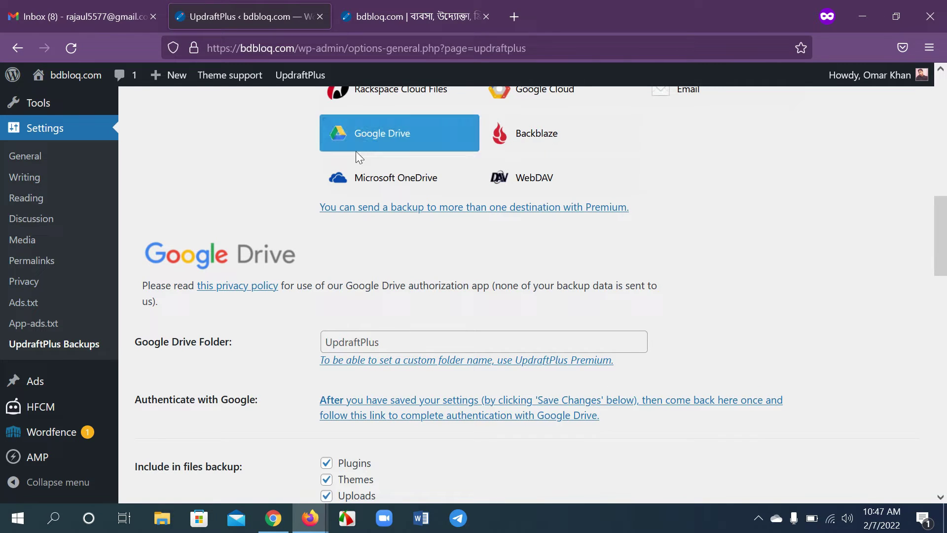
- Turn the basic email report to the site's admin address off and back on
scroll(299, 336, down, 15)
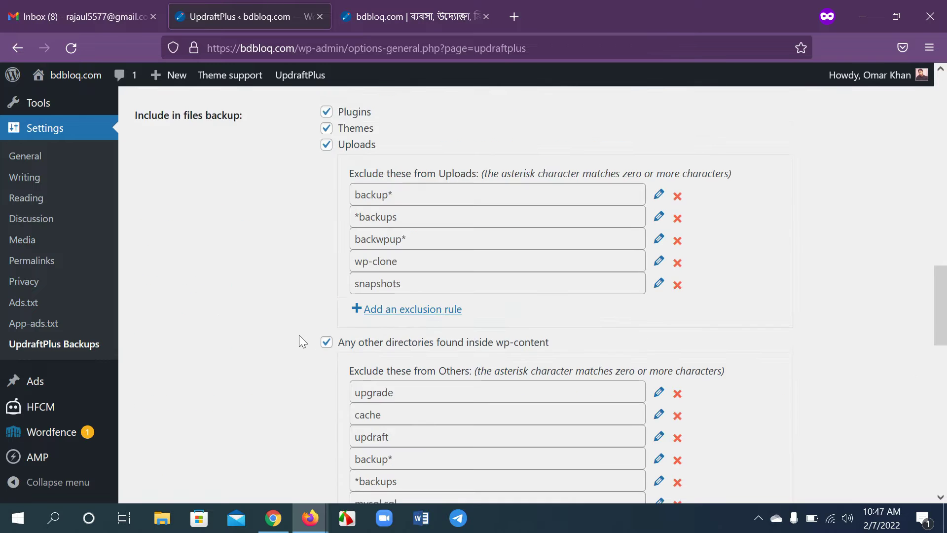
drag(162, 255, 141, 256)
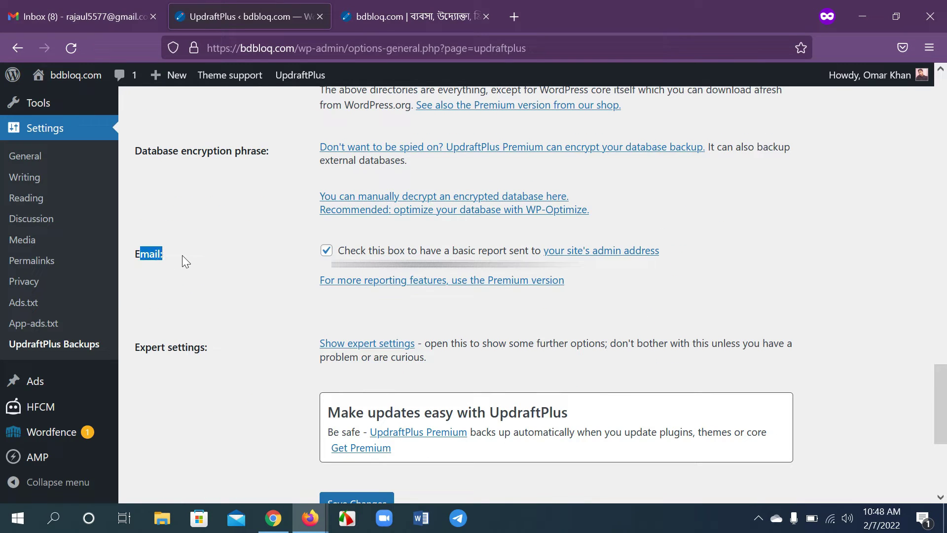
click(326, 251)
click(326, 251)
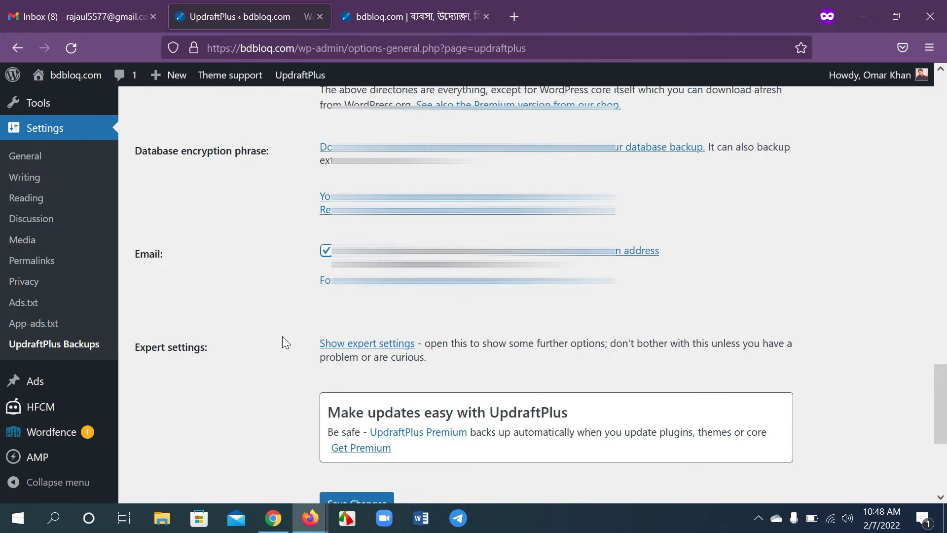
- Save the UpdraftPlus settings and follow the link to authorize access to the Google Drive account
scroll(282, 336, down, 5)
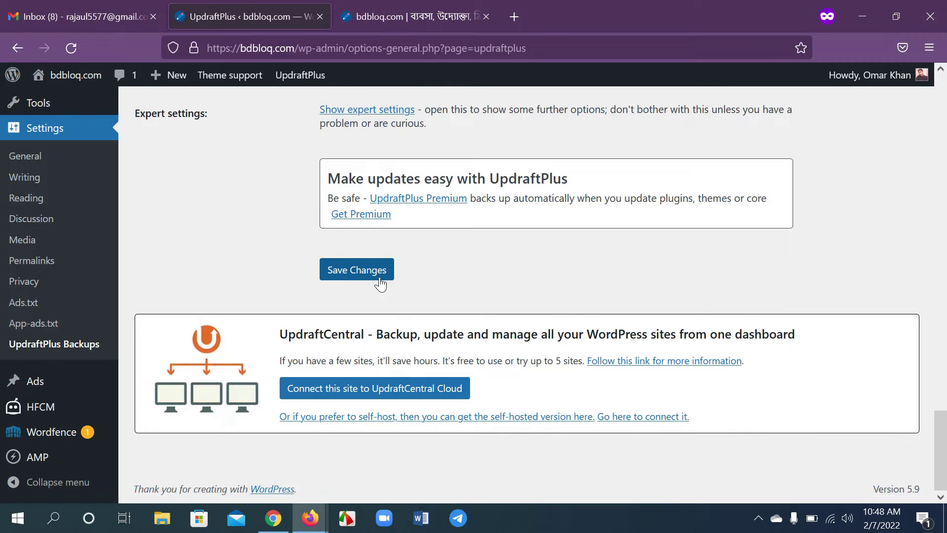
click(355, 271)
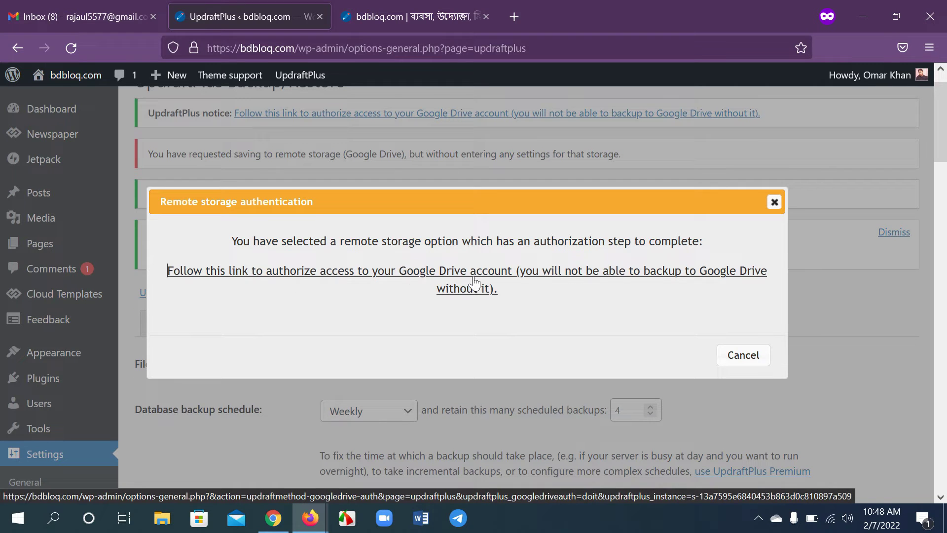
click(508, 280)
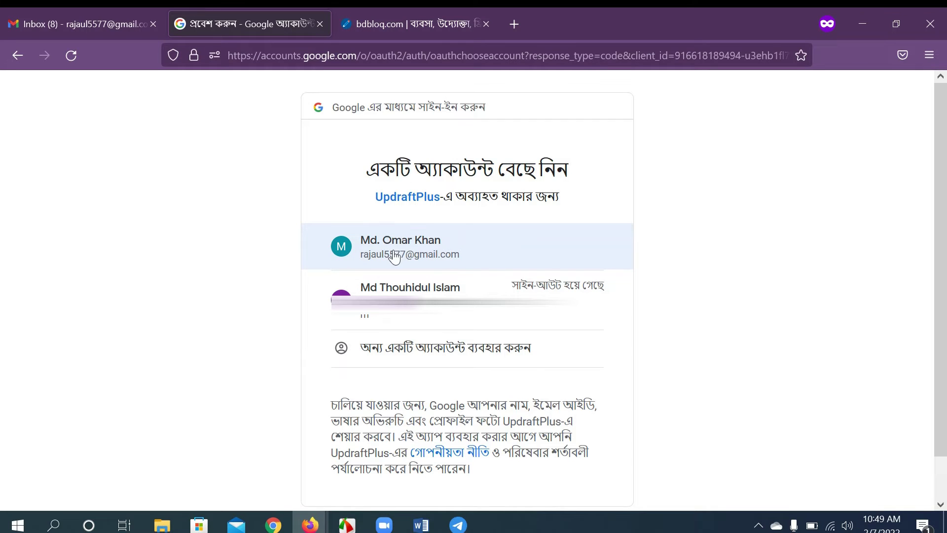
- Allow UpdraftPlus to access the site owner's Google account and complete the Google Drive setup
click(434, 245)
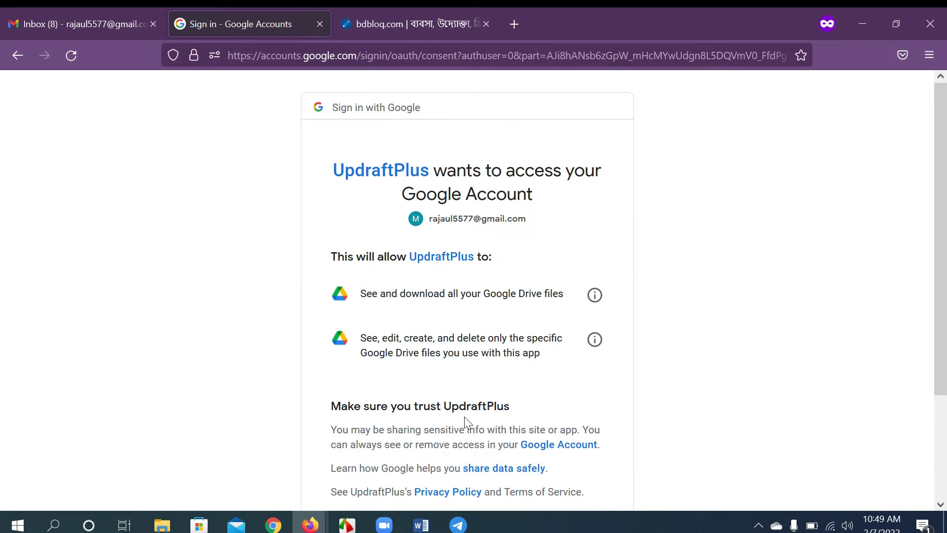
scroll(465, 419, down, 3)
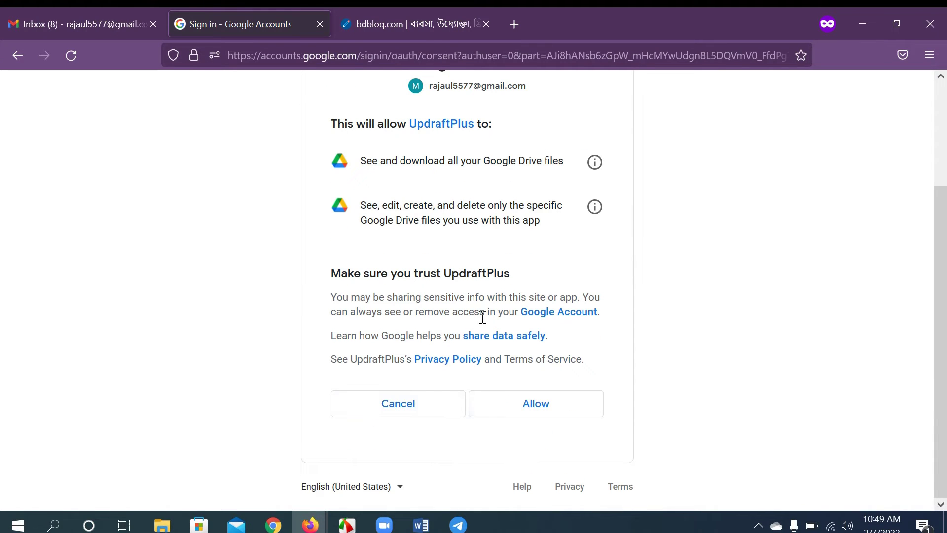
click(539, 405)
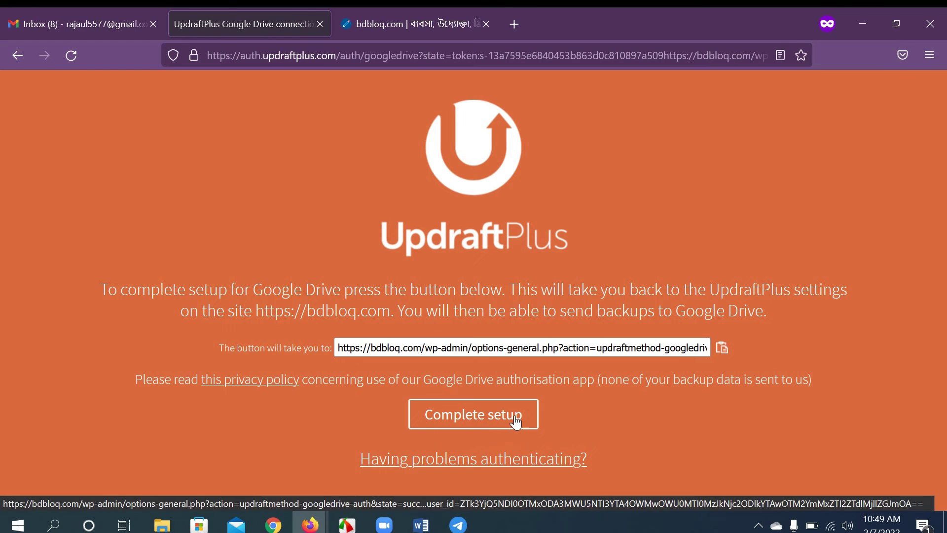
click(489, 427)
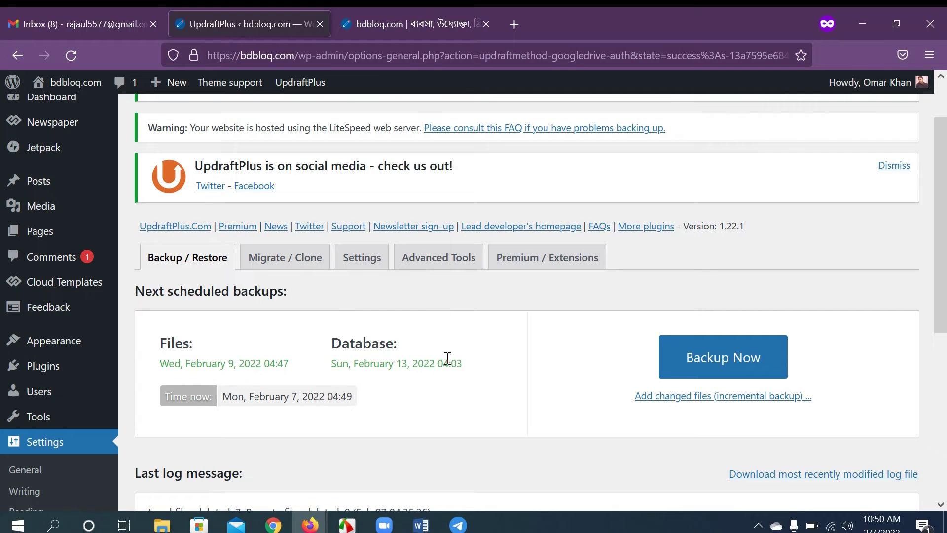
scroll(440, 352, down, 3)
scroll(423, 315, up, 2)
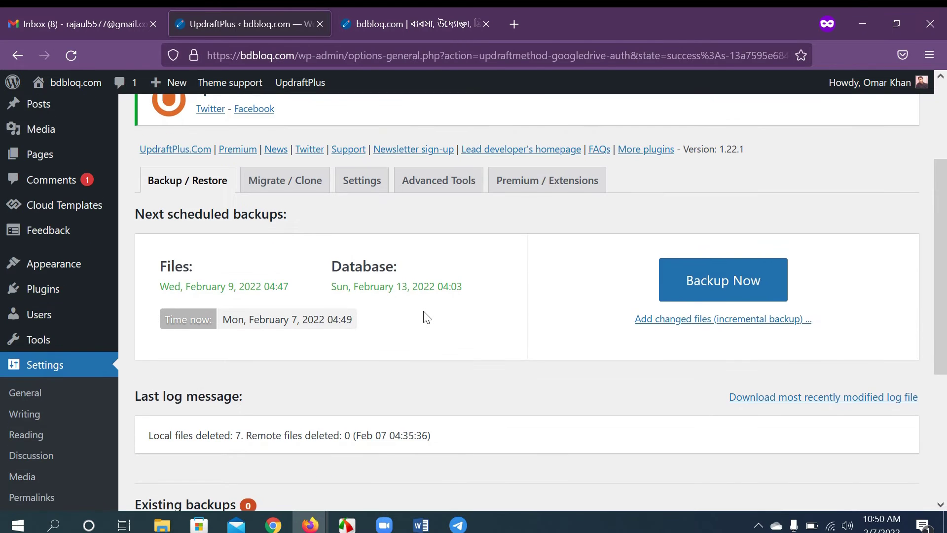
- Set up a new manual backup of the database and files sent to remote storage, allowing it to be deleted only manually
scroll(422, 311, down, 5)
scroll(581, 347, up, 6)
scroll(579, 350, down, 3)
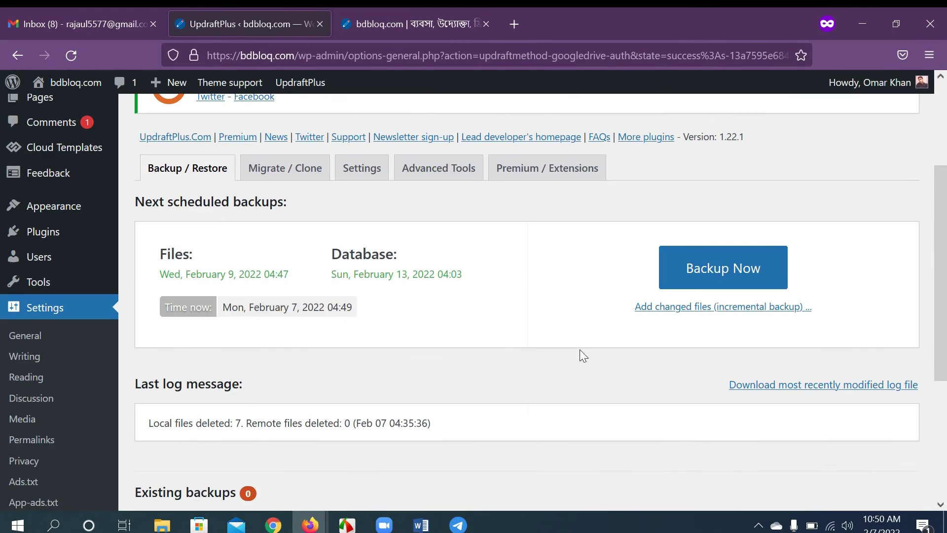
scroll(577, 343, up, 1)
scroll(577, 344, down, 2)
scroll(581, 262, up, 2)
click(701, 284)
click(258, 273)
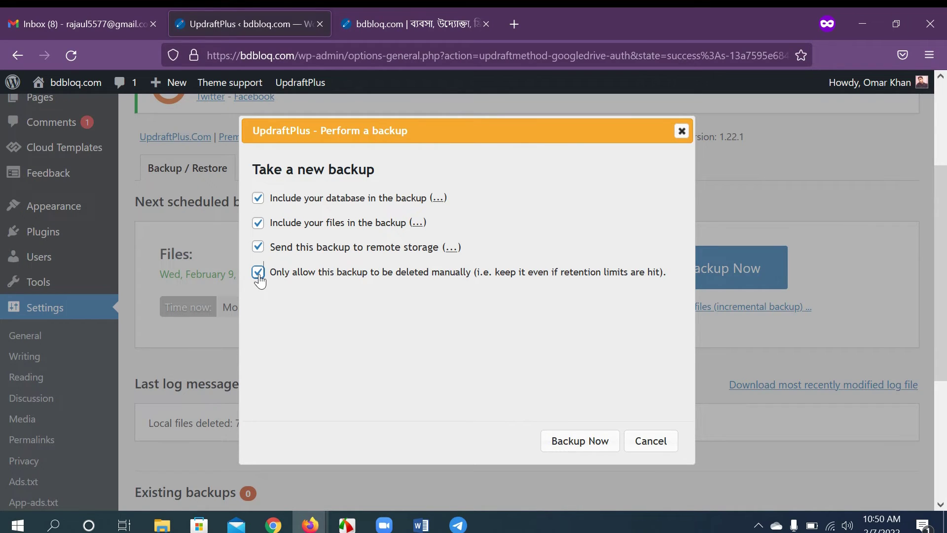
click(259, 274)
click(260, 280)
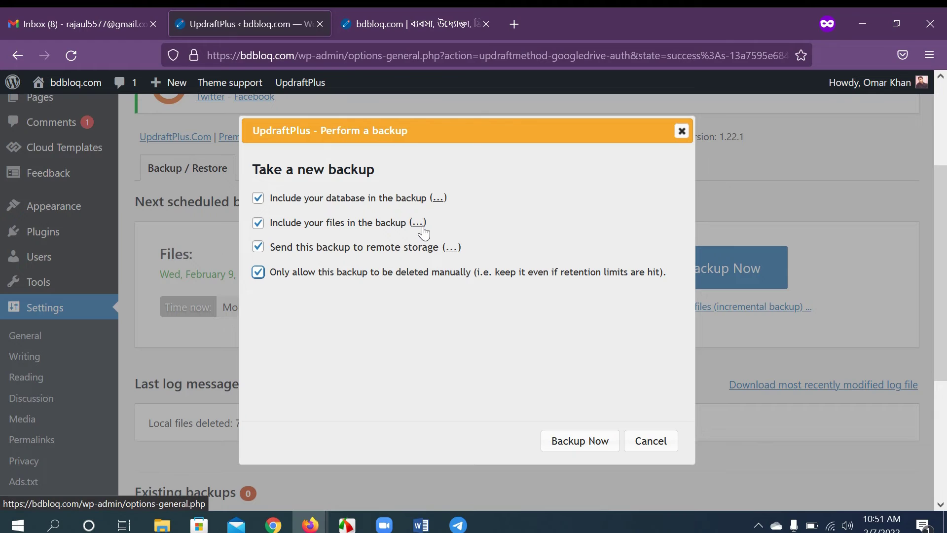
- Run the configured backup and dismiss the completion notice once it has finished
click(569, 447)
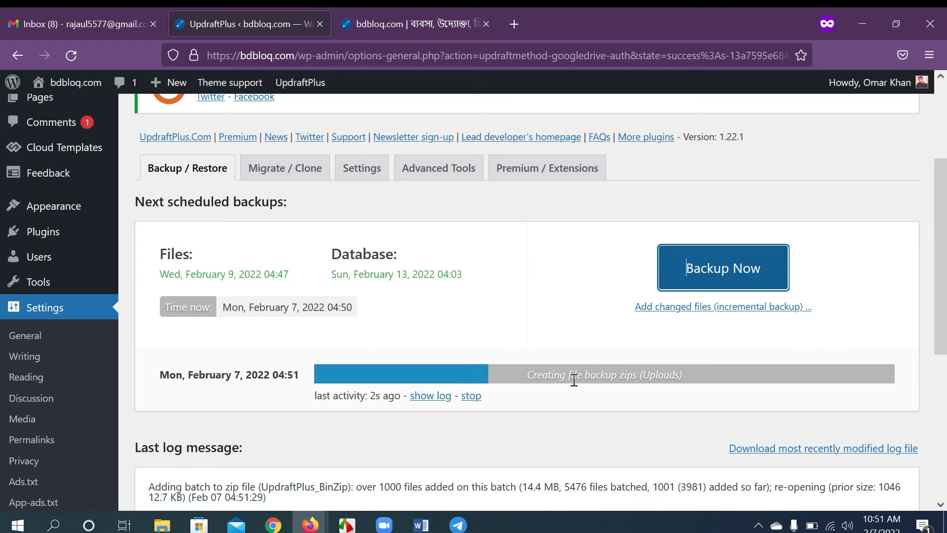
scroll(574, 379, down, 3)
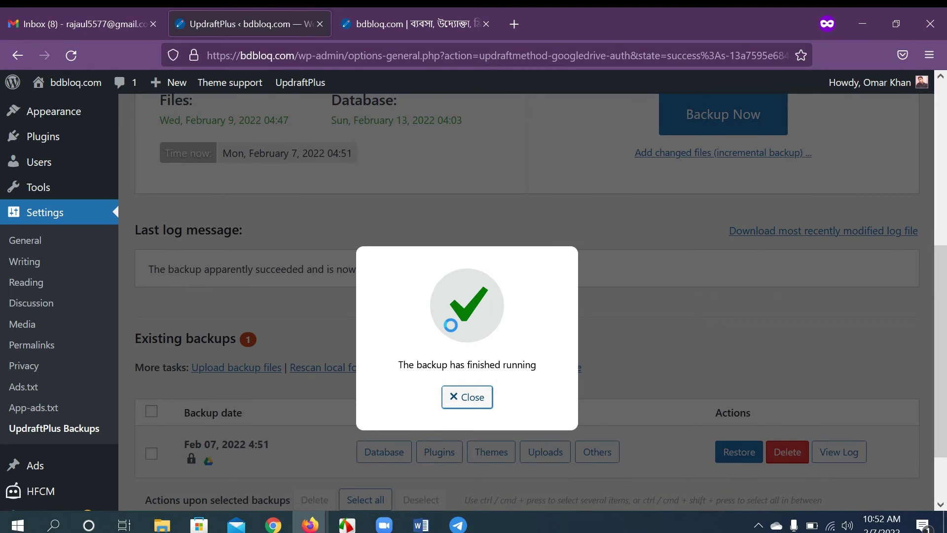
click(467, 397)
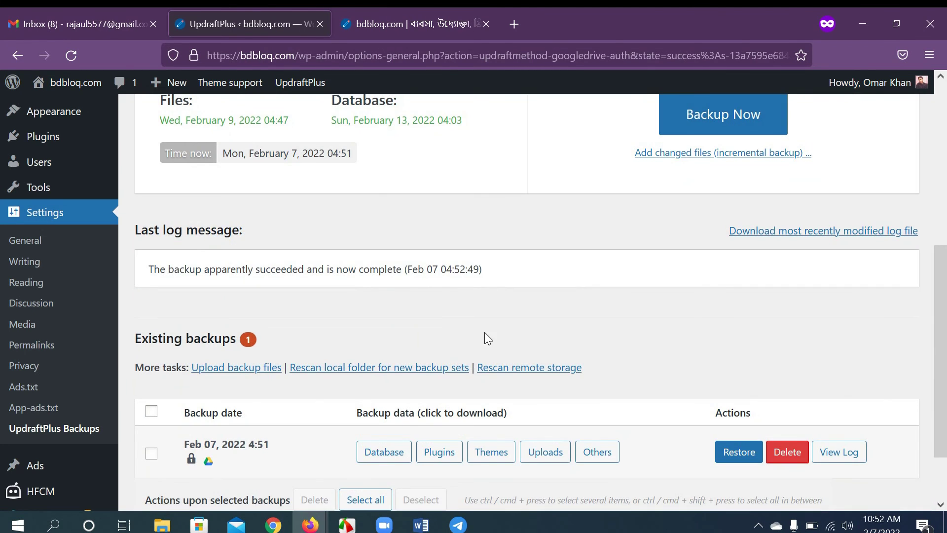
- Review the new entry under existing backups and check the files and database backup schedules in the UpdraftPlus settings
scroll(476, 331, down, 1)
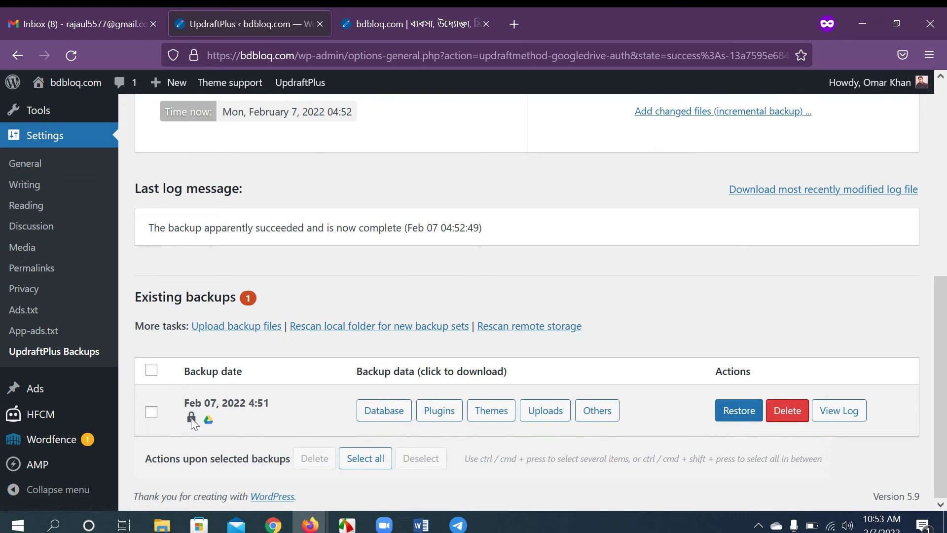
mouse_move(193, 418)
scroll(327, 341, up, 6)
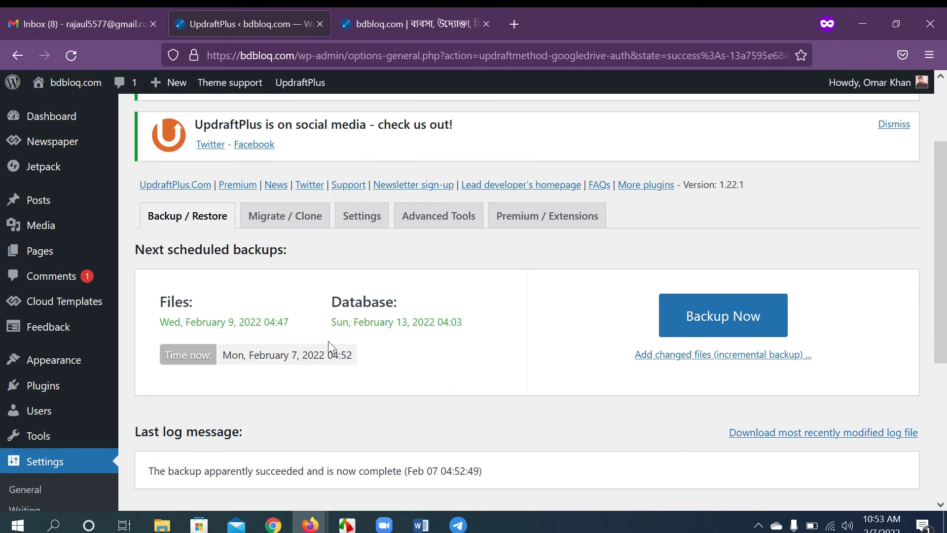
scroll(329, 346, down, 3)
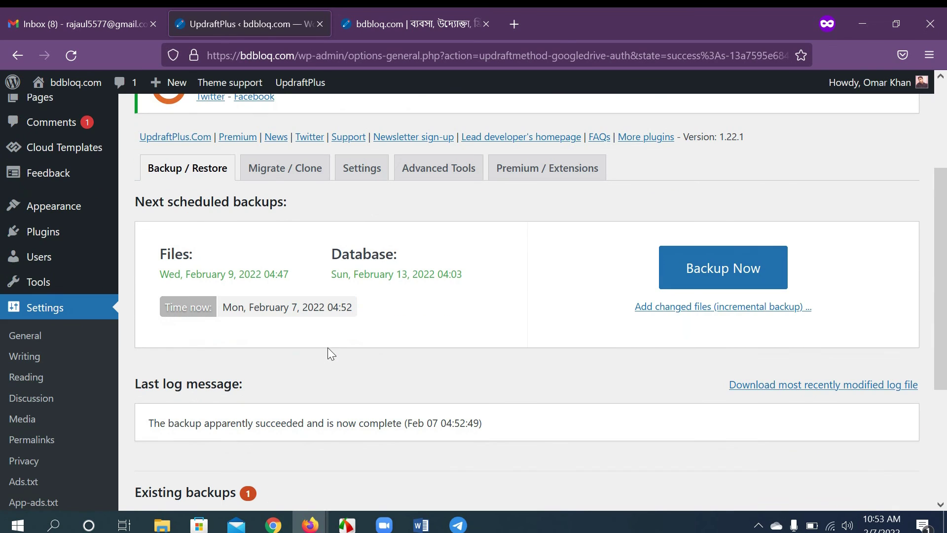
click(356, 175)
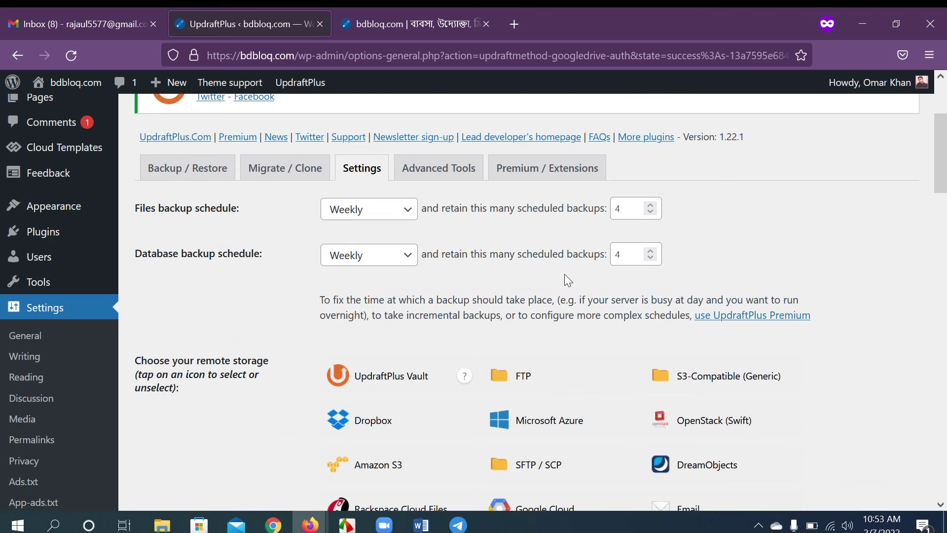
click(149, 173)
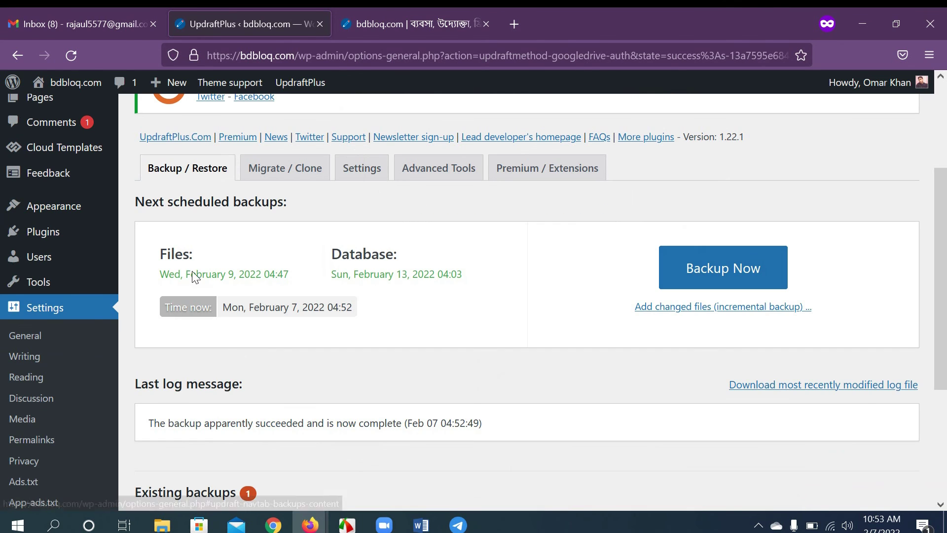